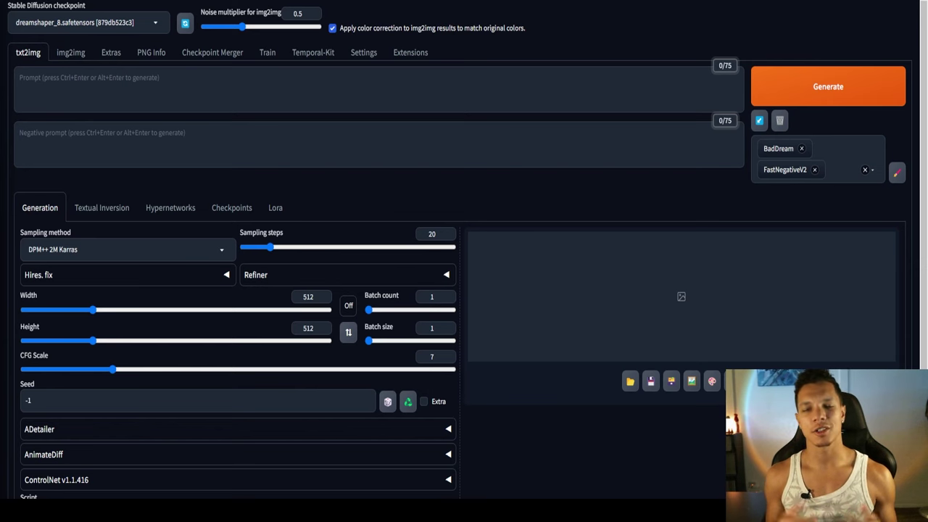
Play the dancing-woman source video in Media Player and scrub through it to preview.
key("alt+Tab")
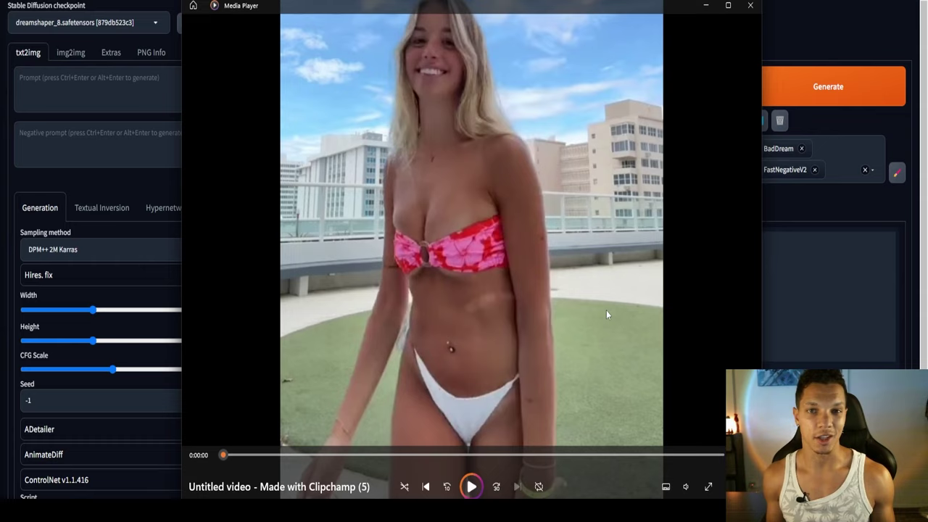
left_click(470, 486)
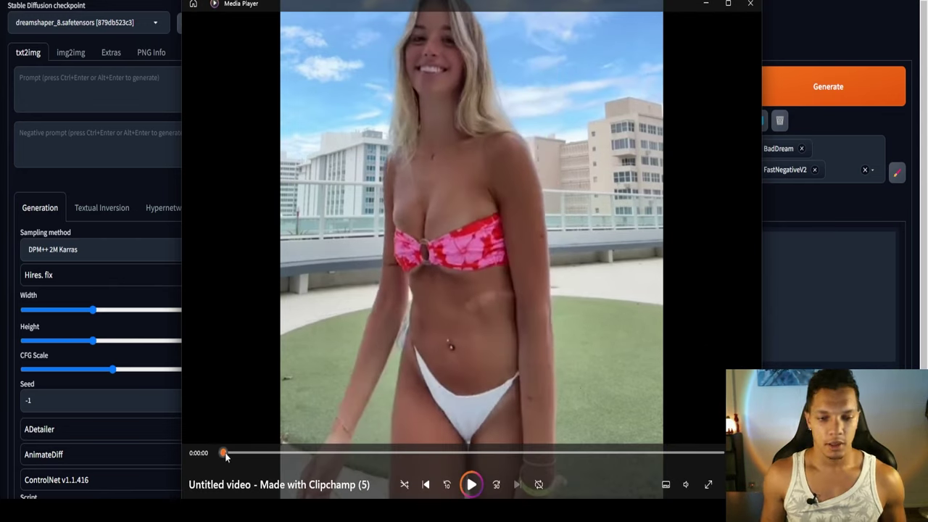
left_click_drag(225, 455, 200, 393)
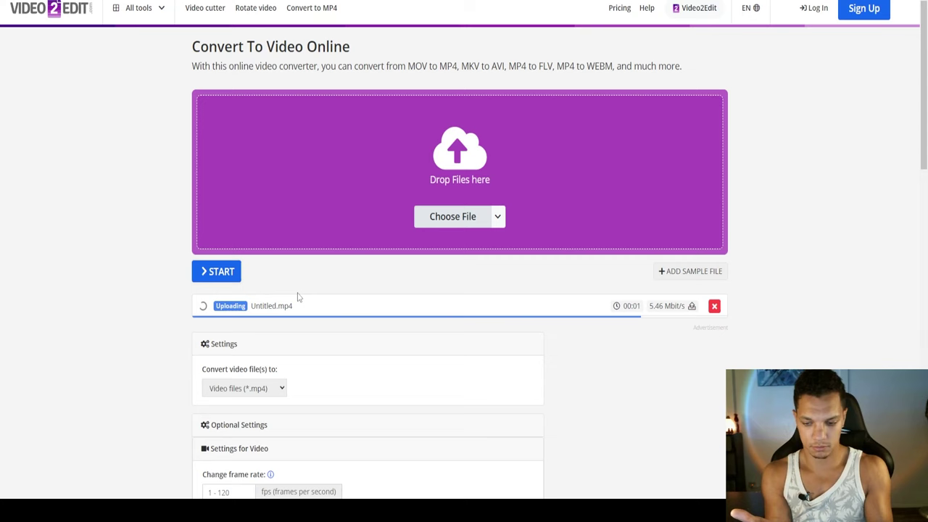
Set output height to 512, disable the audio track, and start converting Untitled.mp4.
scroll(298, 296, "down", 4)
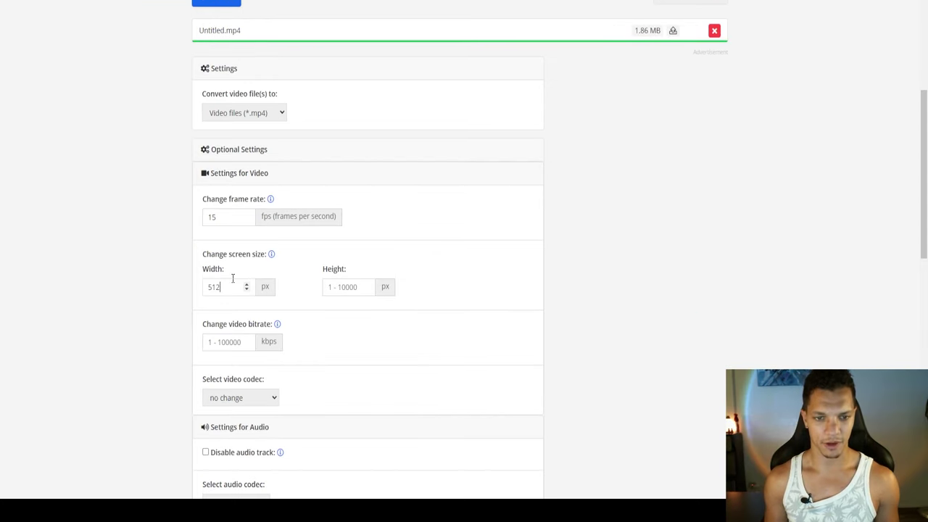
left_click(352, 286)
type("512")
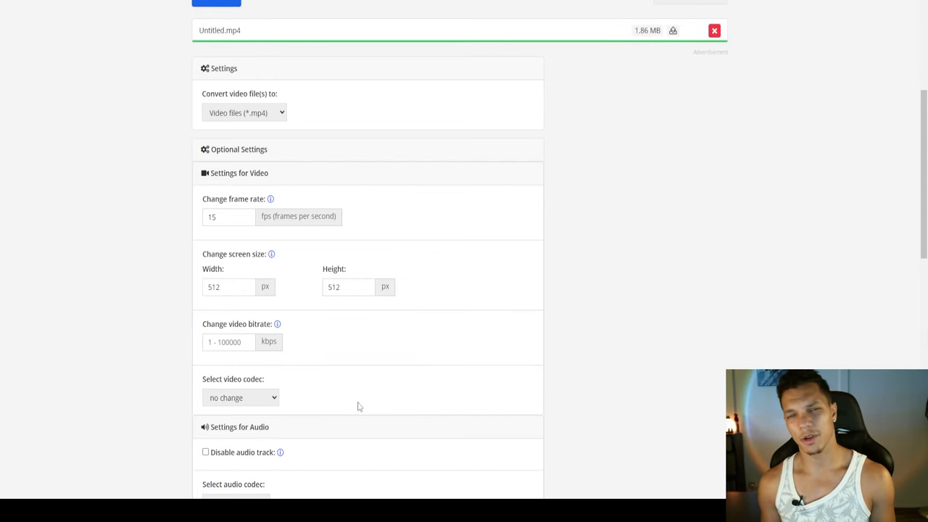
scroll(339, 390, "down", 3)
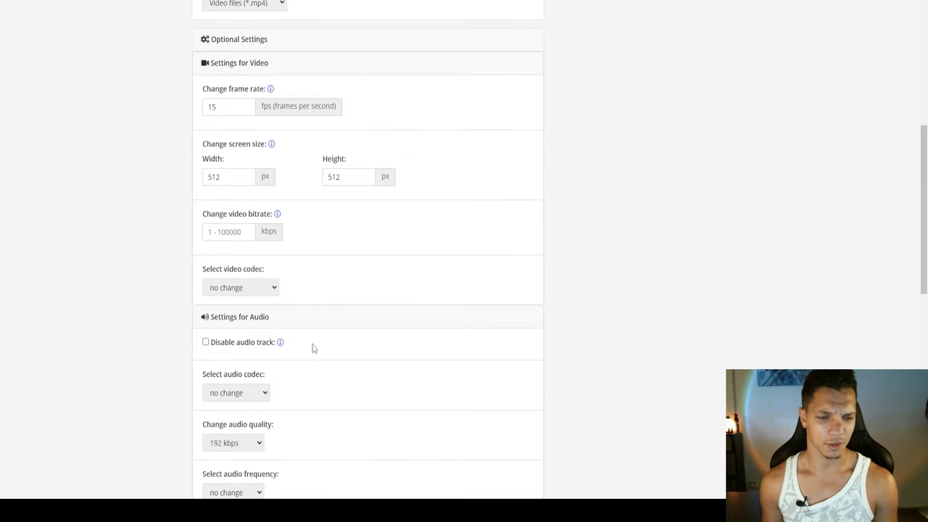
scroll(305, 321, "down", 1)
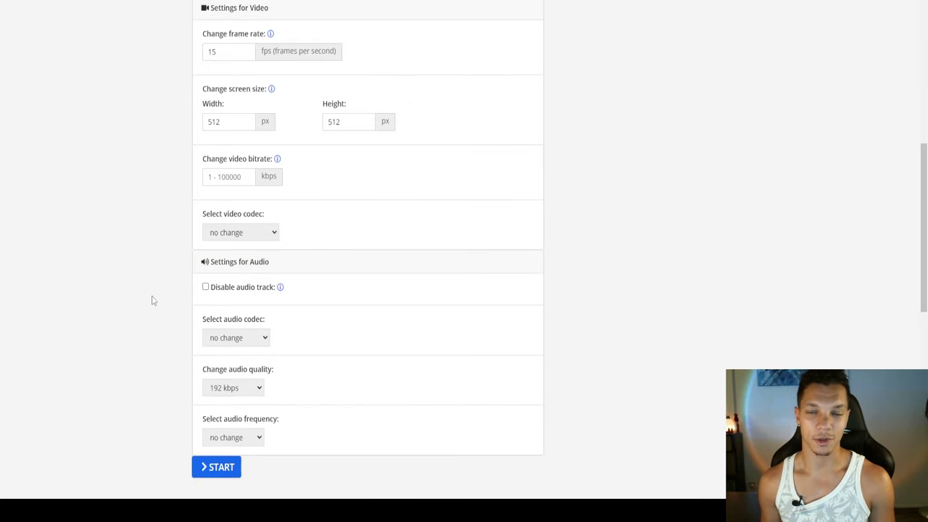
left_click(205, 287)
left_click(228, 467)
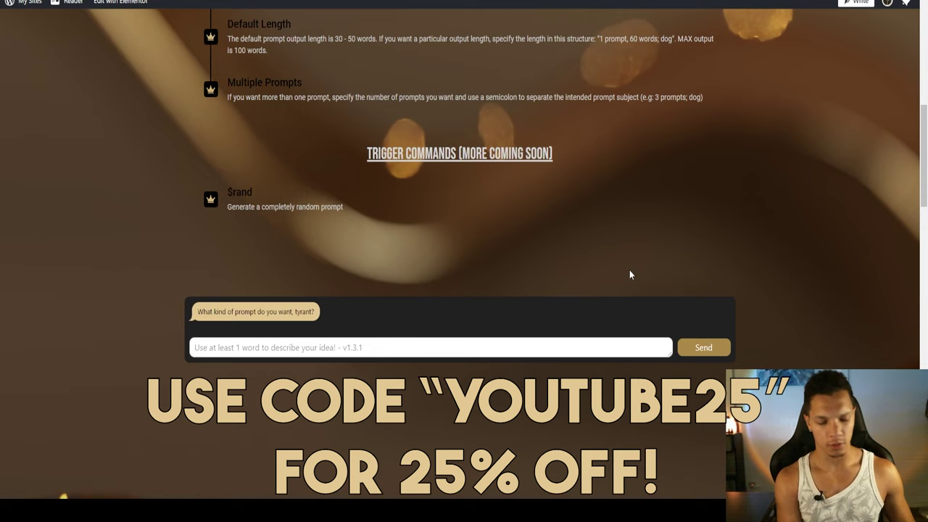
Request a prompt with '20 words, cyberpunk robot woman' from the generator.
type("20 words, cyber")
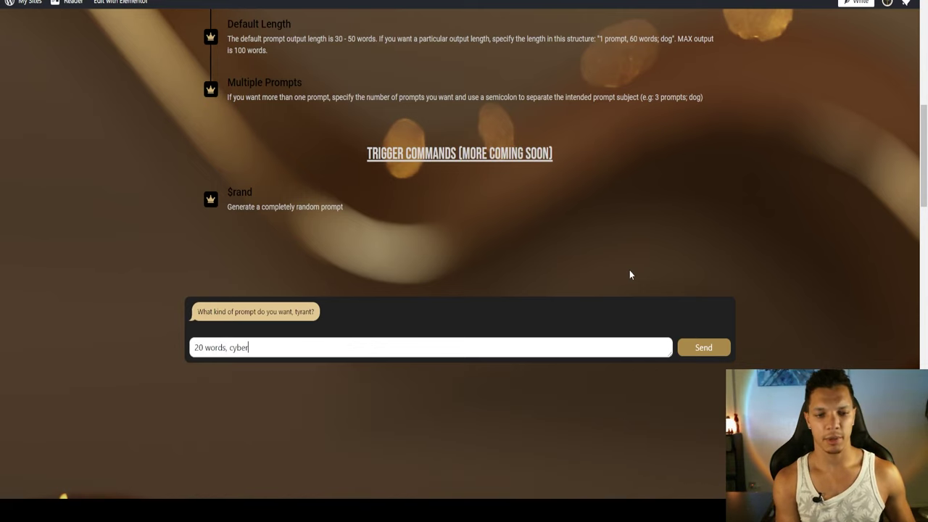
type("punk robot woman")
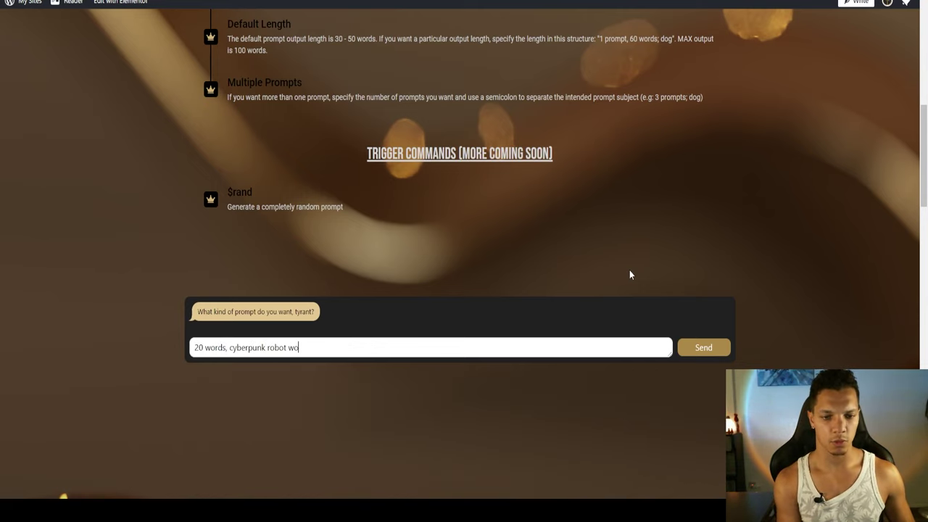
key("Return")
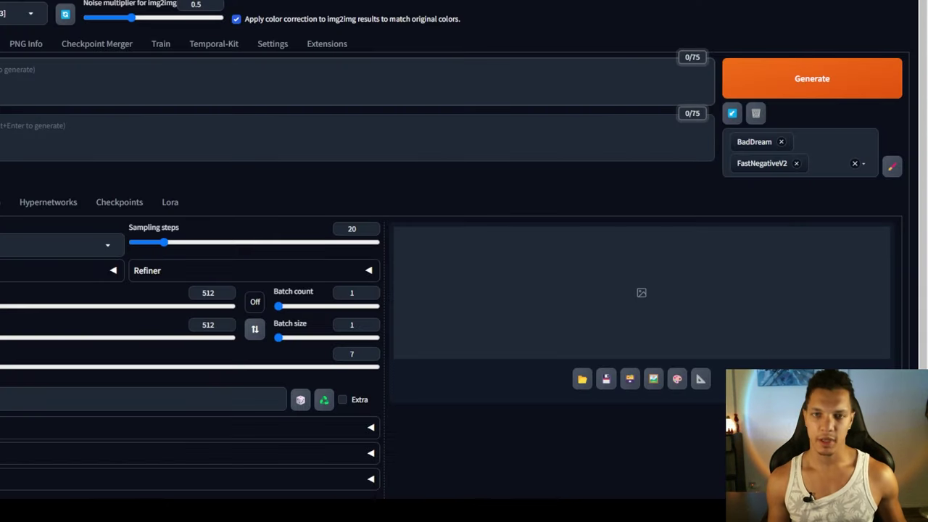
Paste the generated prompt, enable AnimateDiff, and load the dancing MP4 as its video source.
key("ctrl+v")
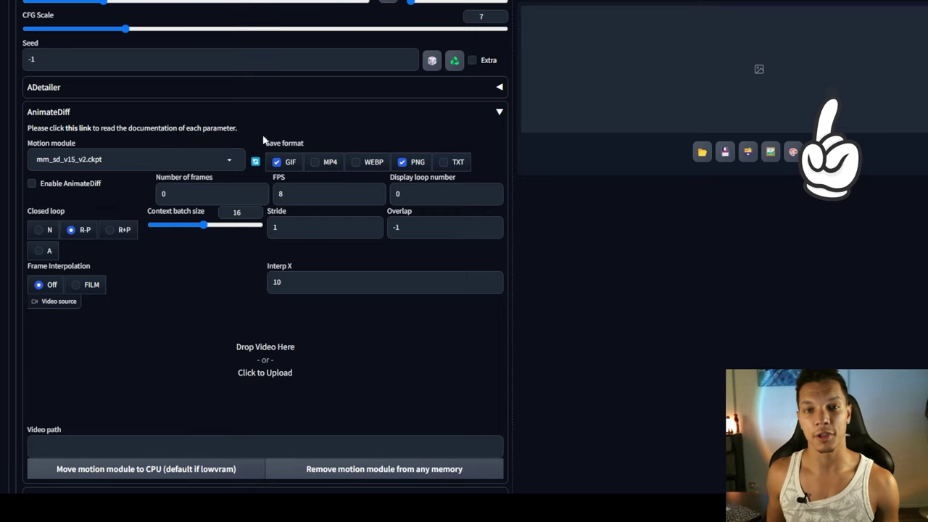
left_click(42, 188)
left_click_drag(44, 195, 369, 393)
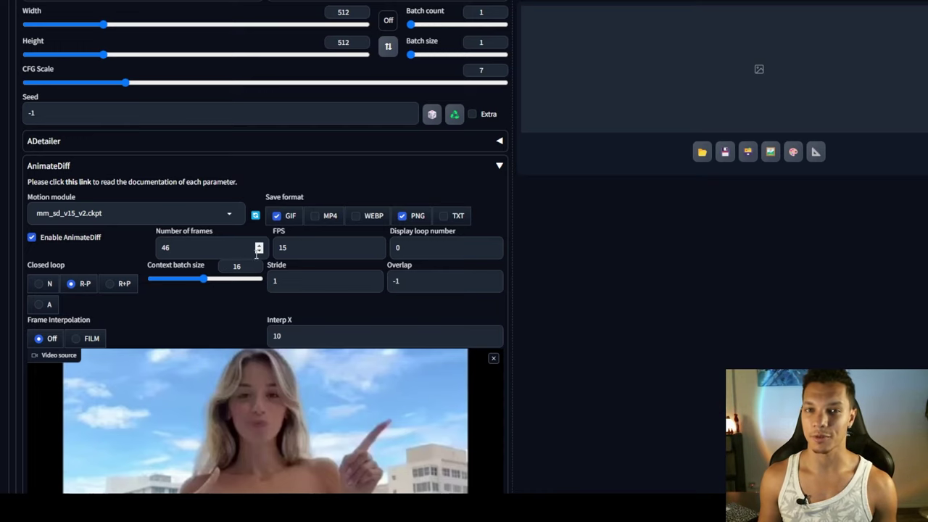
scroll(259, 256, "down", 1)
scroll(428, 236, "up", 1)
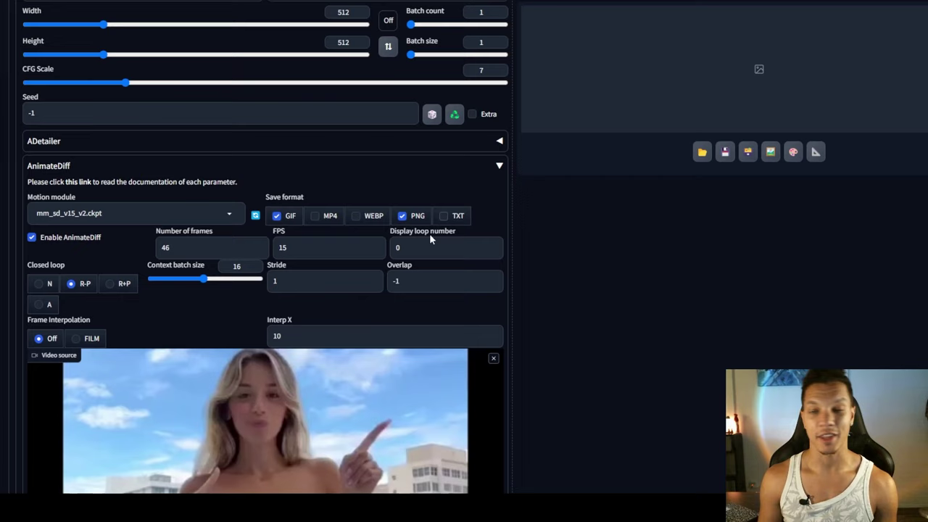
scroll(331, 254, "down", 1)
scroll(331, 254, "down", 2)
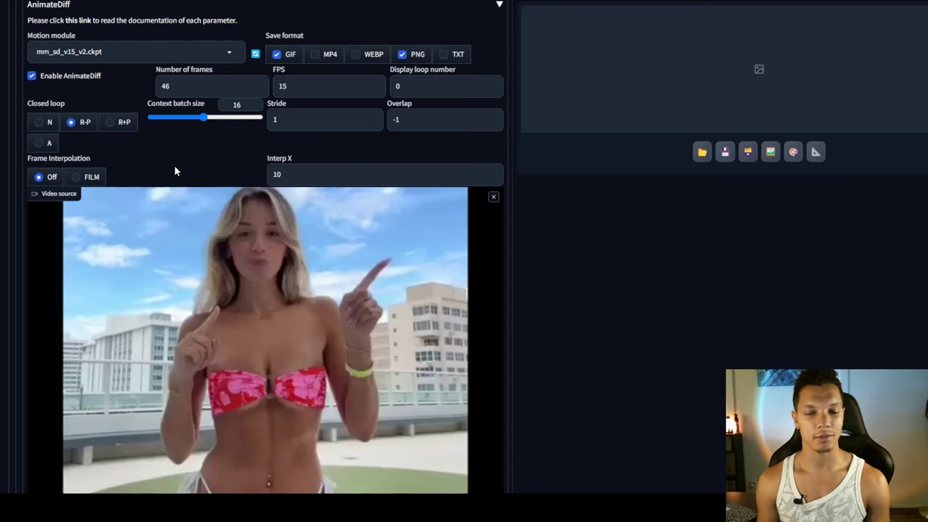
Enable ControlNet Unit 0 with the OpenPose control type and dw_openpose_full preprocessor.
scroll(381, 146, "down", 10)
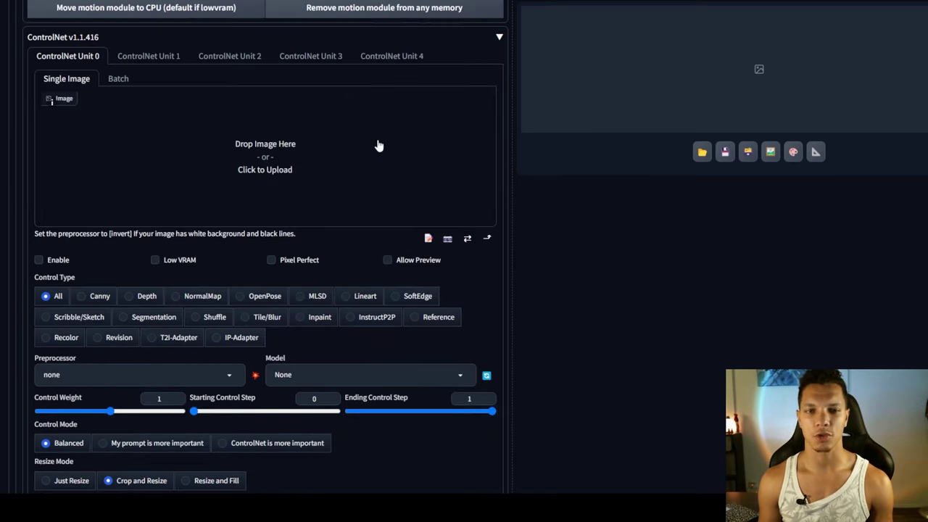
left_click(54, 262)
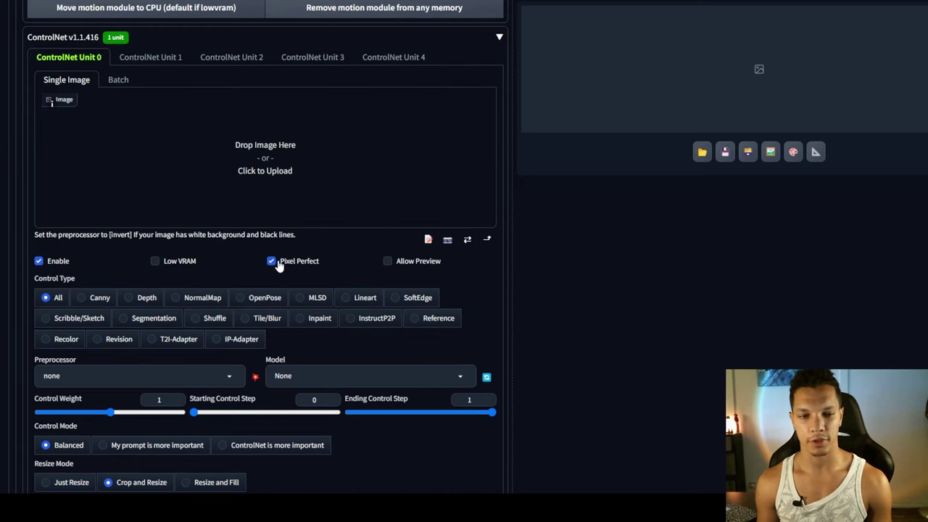
scroll(243, 190, "down", 2)
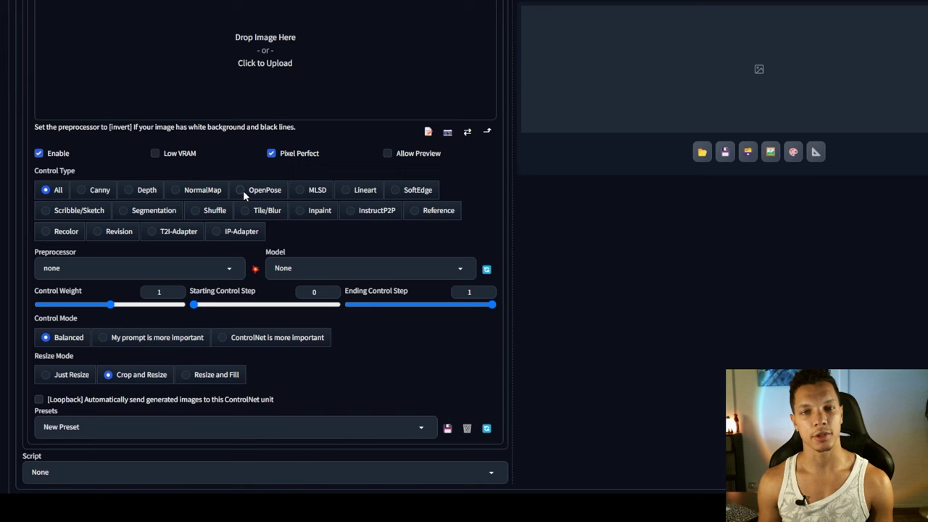
left_click(243, 190)
left_click(228, 268)
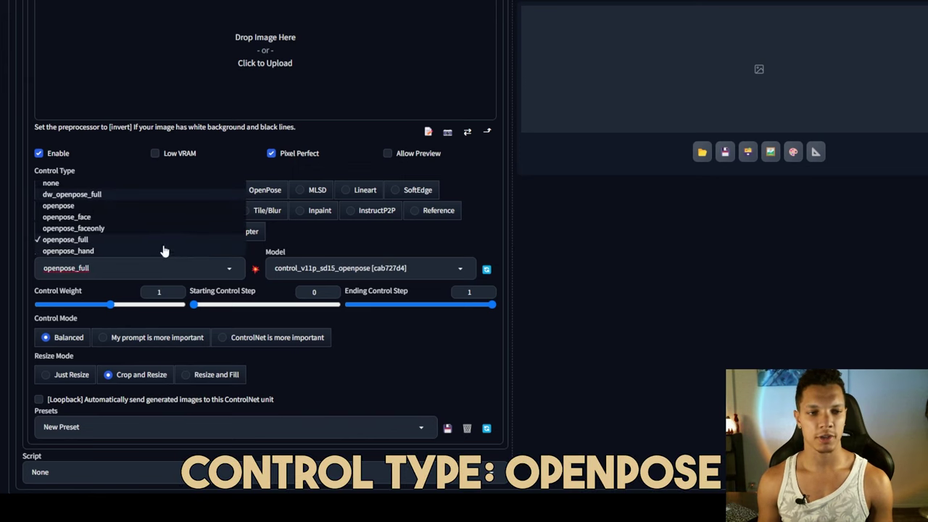
left_click(74, 195)
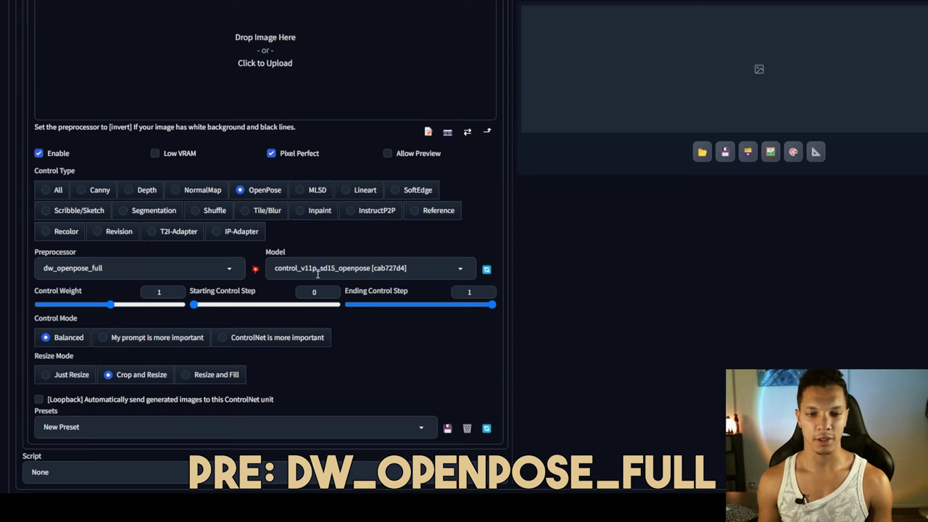
scroll(193, 335, "down", 1)
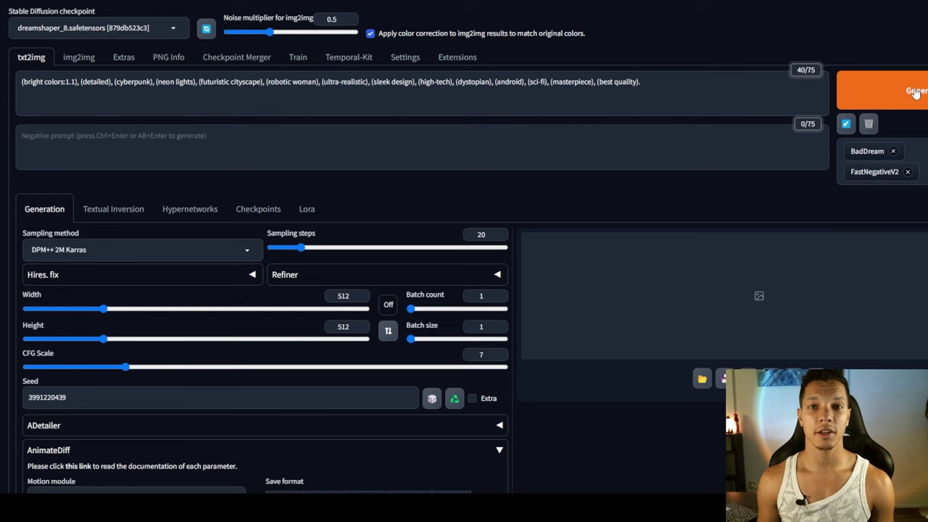
Generate the animation, follow its progress in the console log, then view the result full screen.
left_click(915, 92)
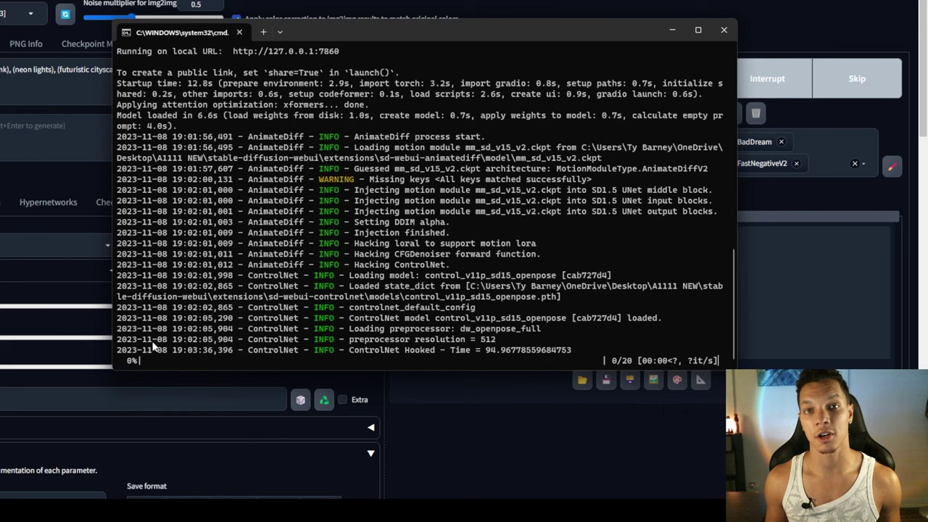
left_click_drag(438, 31, 223, 10)
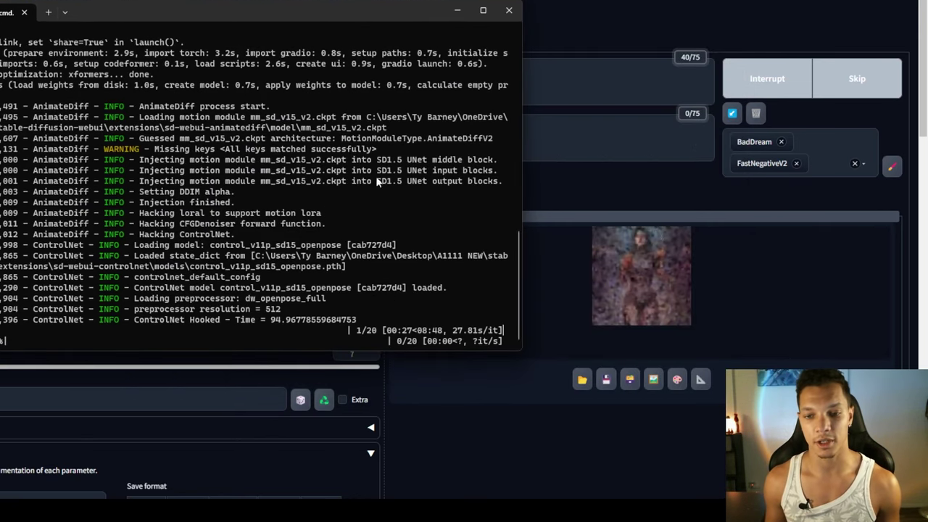
left_click(223, 400)
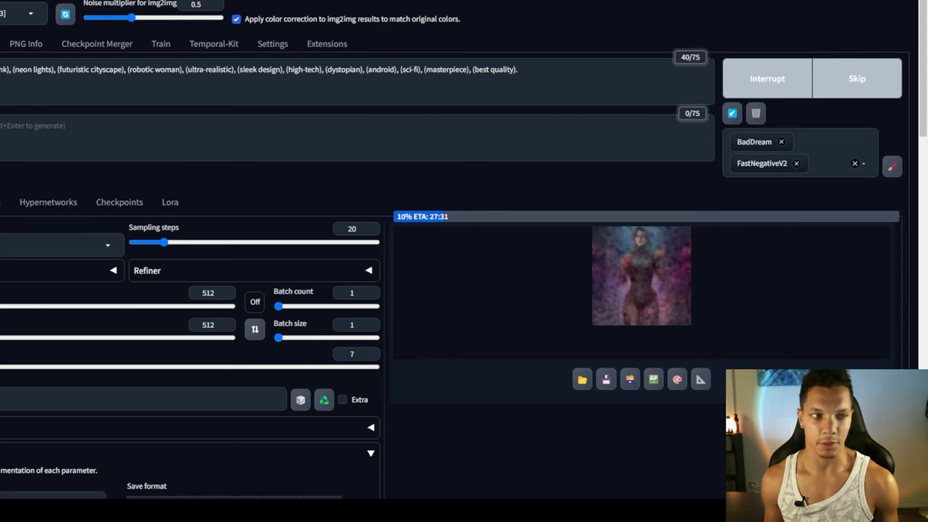
key("alt+Tab")
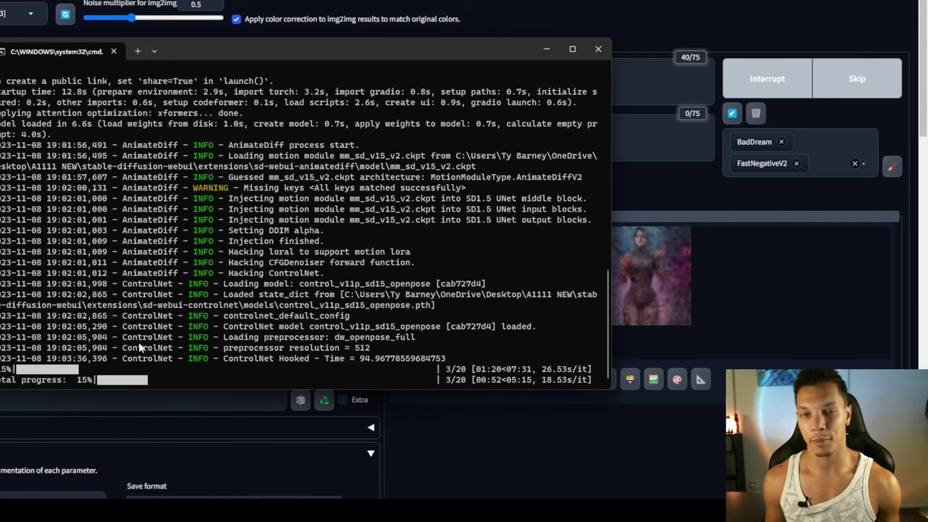
left_click_drag(337, 61, 0, 24)
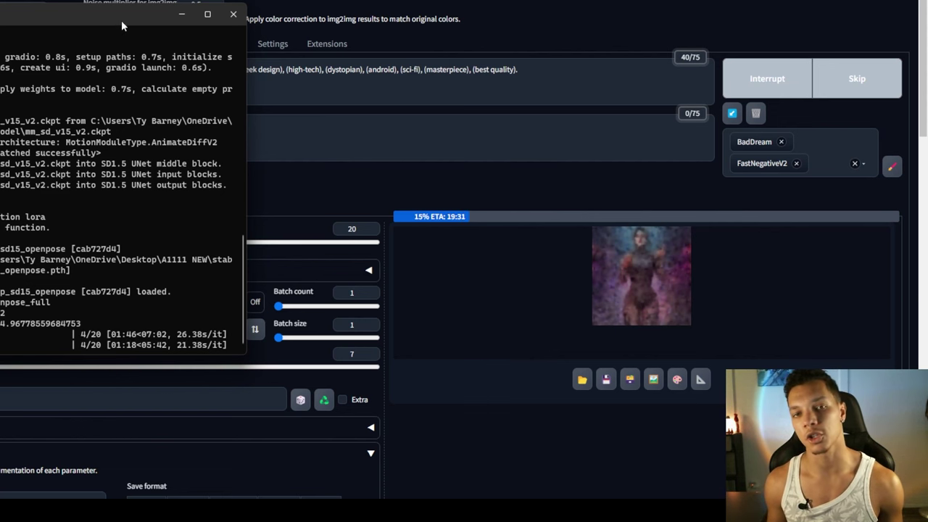
left_click_drag(121, 21, 255, 29)
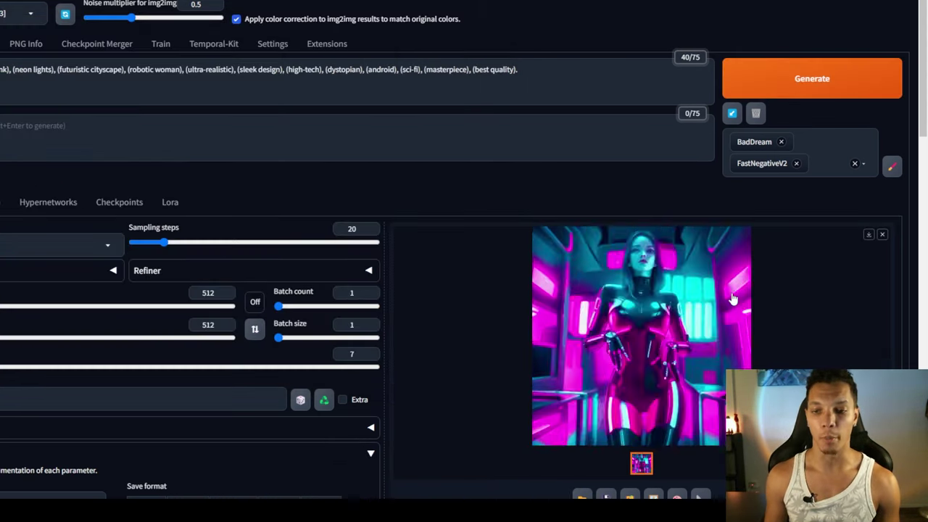
left_click(731, 294)
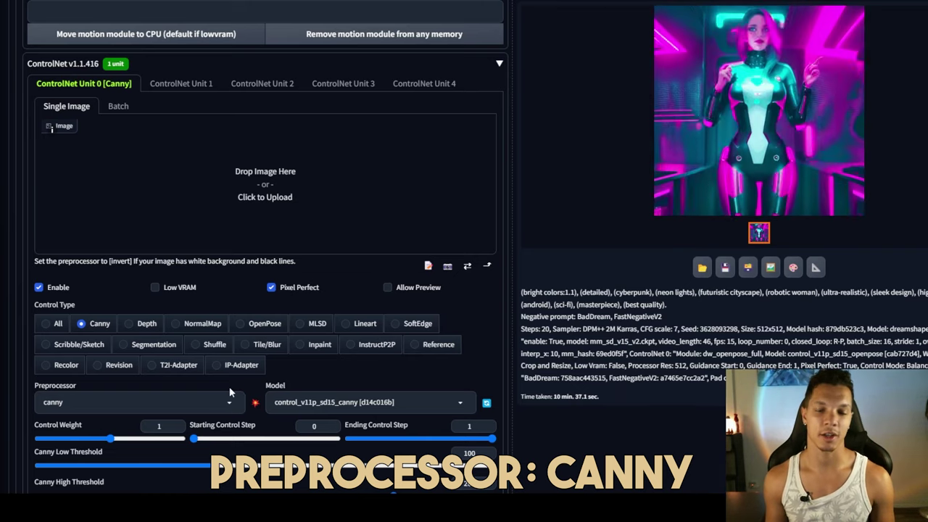
Review the Canny-guided neon-city animation full screen, then close the viewer.
scroll(293, 408, "up", 10)
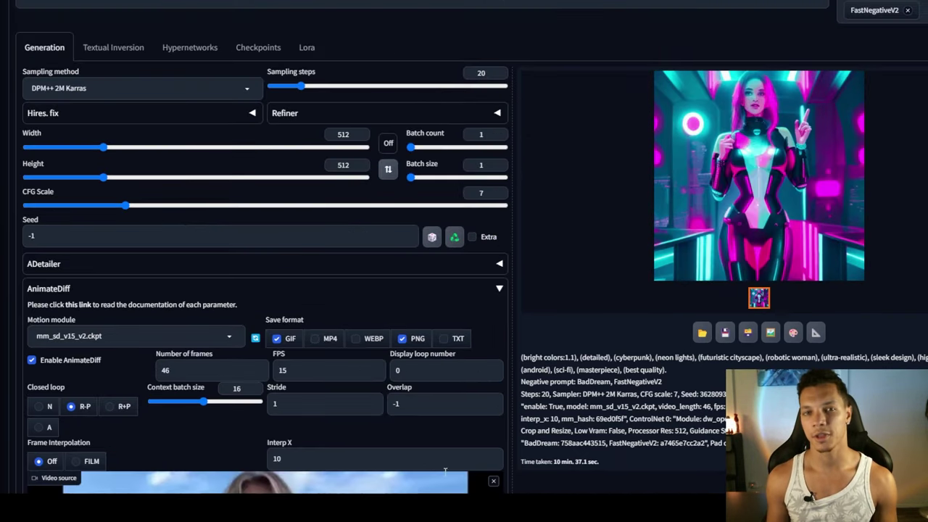
scroll(499, 283, "up", 5)
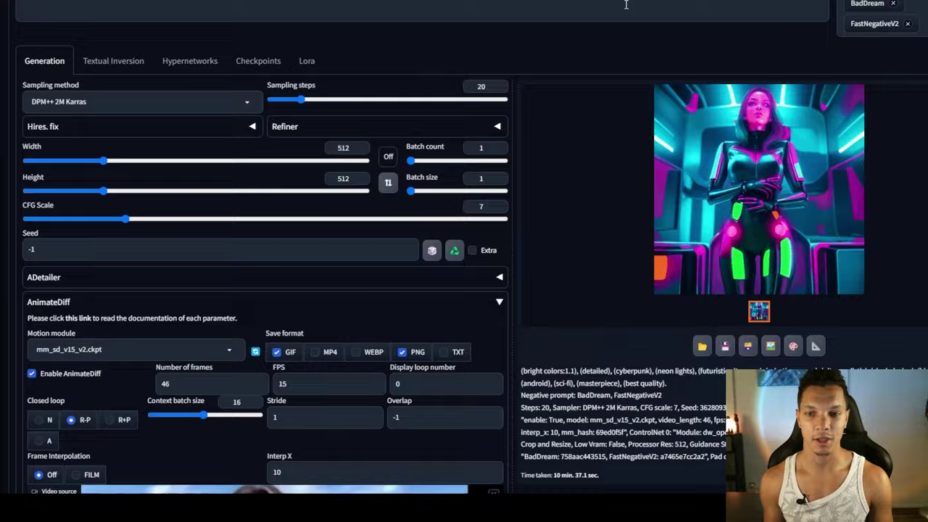
left_click(729, 278)
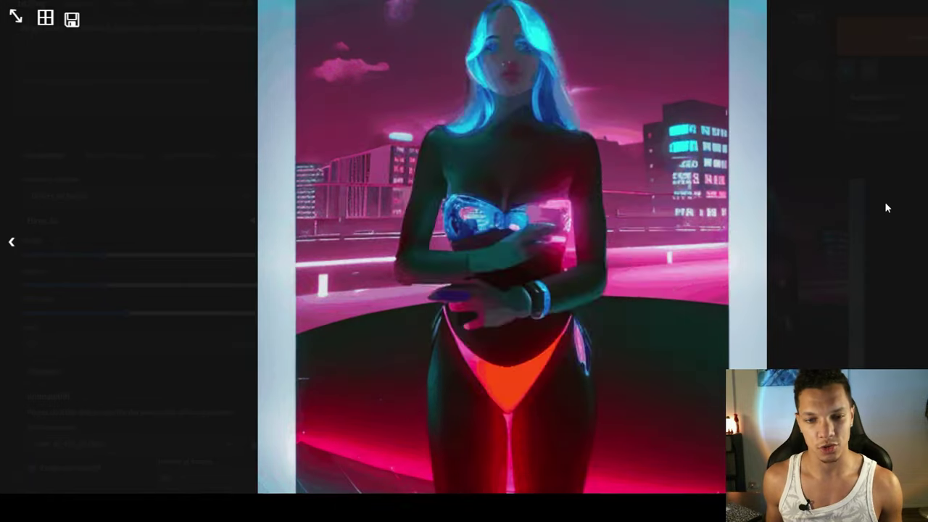
left_click(884, 208)
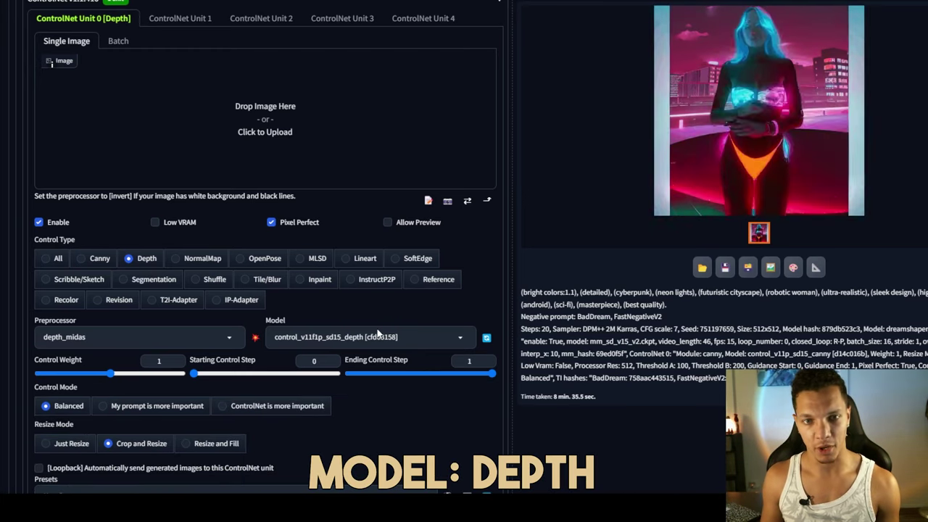
Open the finished Depth-guided robot-woman animation full screen.
scroll(377, 326, "up", 1)
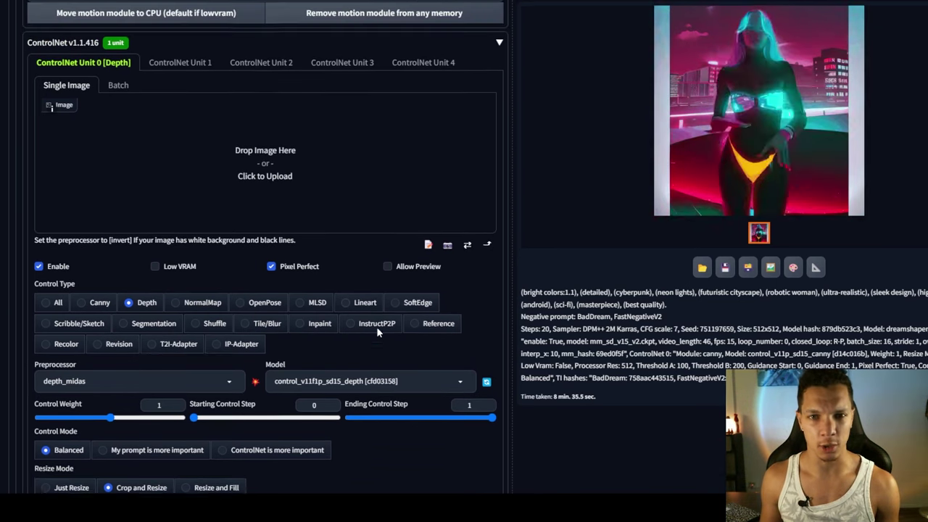
scroll(126, 390, "down", 1)
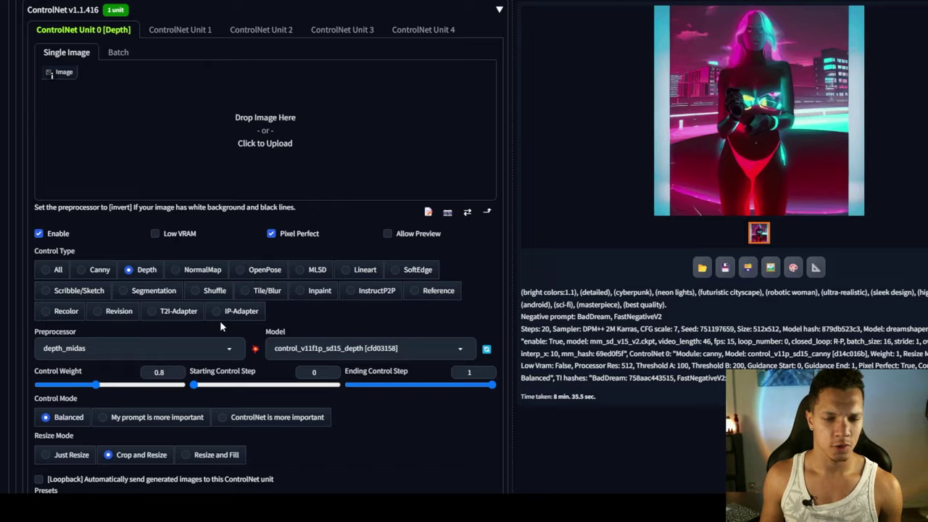
scroll(219, 327, "up", 2)
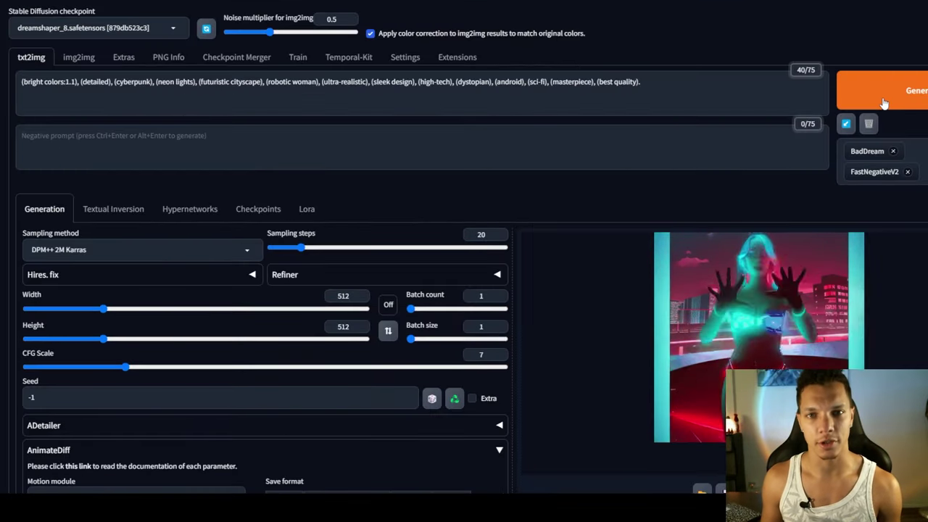
left_click(713, 297)
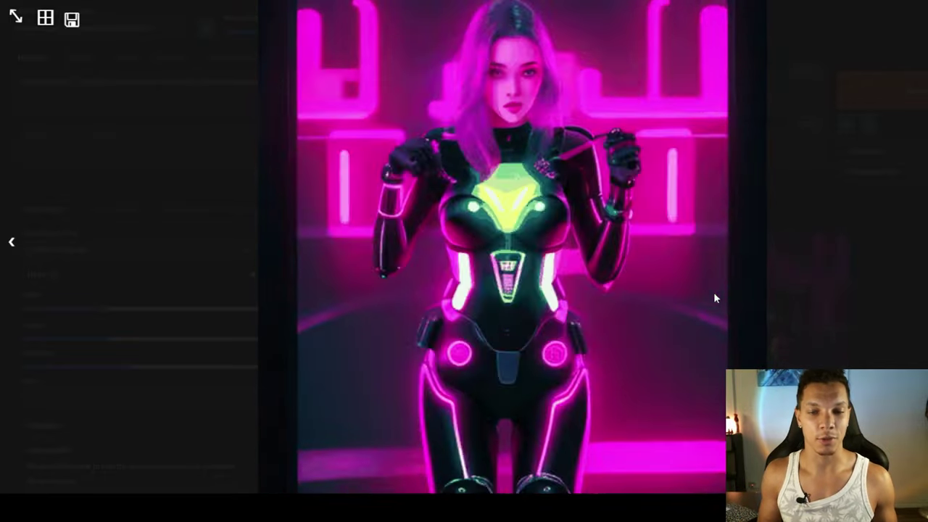
Close the viewer and open the newest robot-woman animation full screen.
left_click(713, 297)
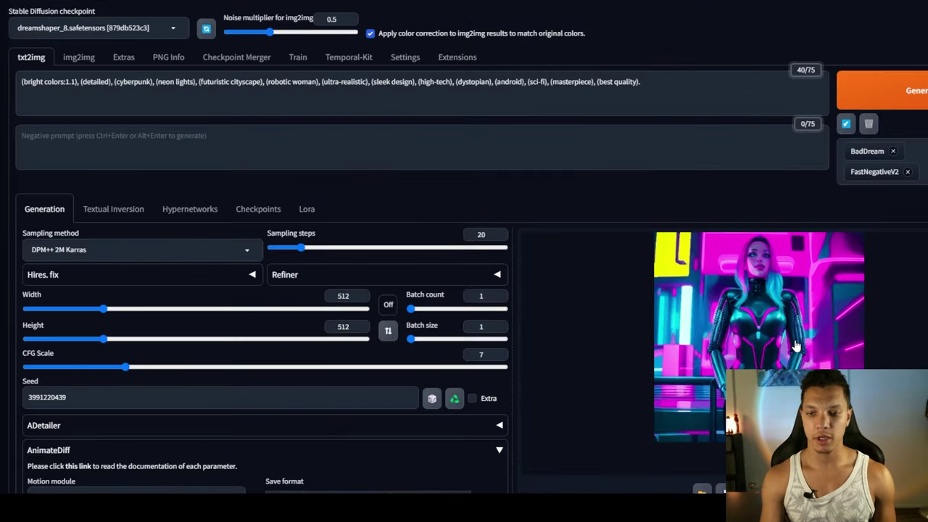
left_click(795, 345)
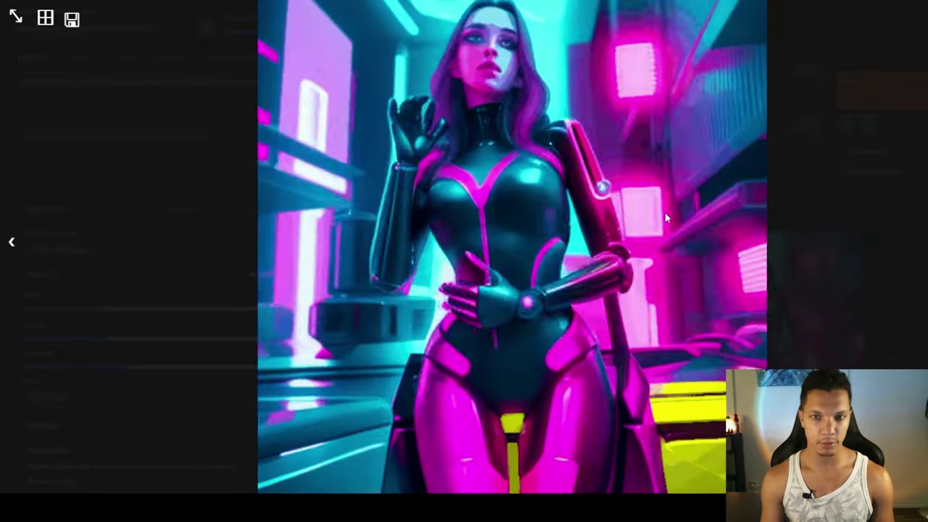
Close the viewer and append '(blonde hair), (tan skin)' to the end of the prompt.
left_click(527, 150)
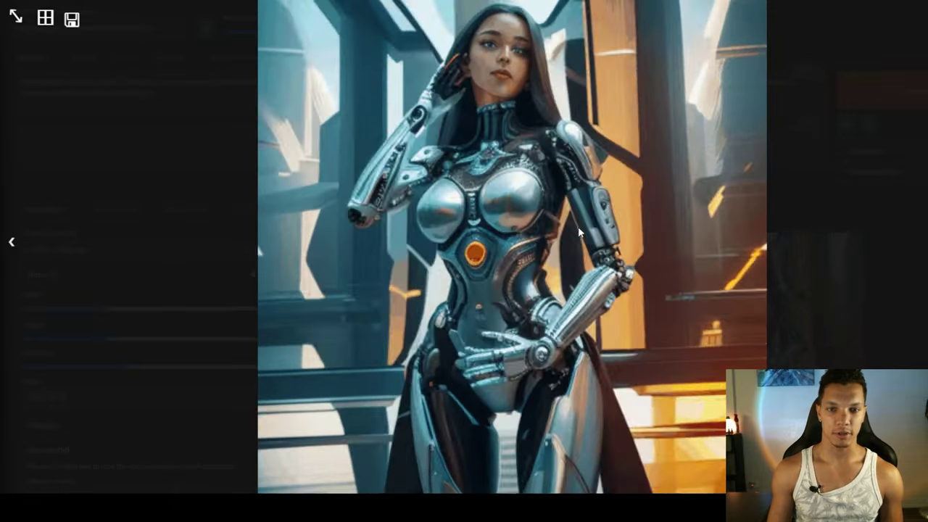
left_click(578, 226)
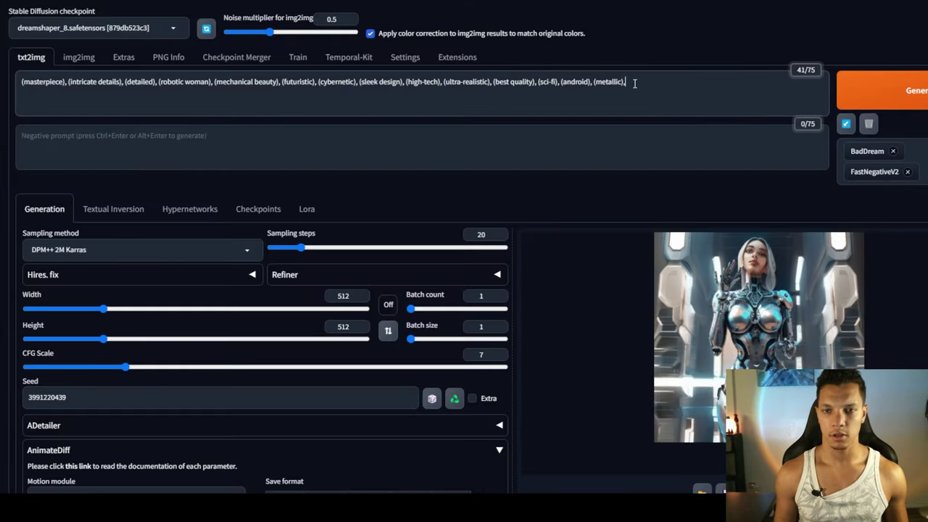
left_click(634, 84)
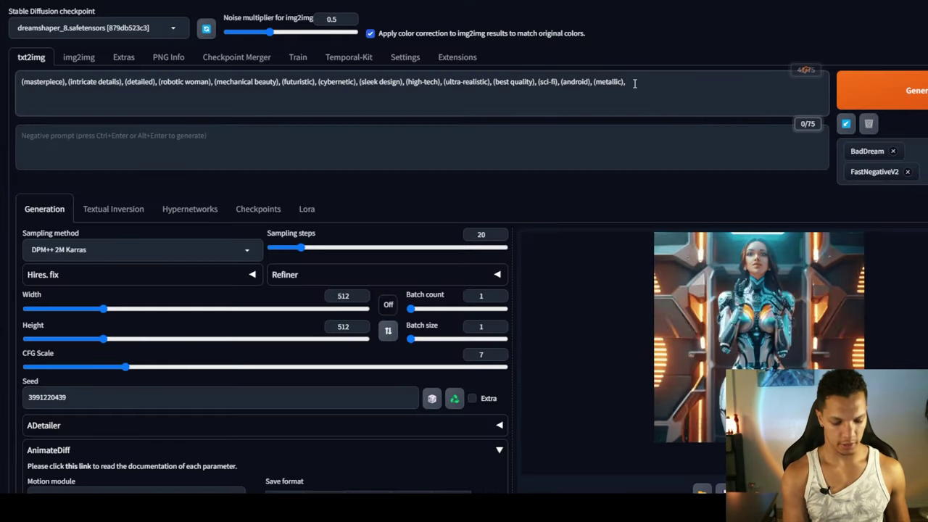
type("(blonde hair), (tan")
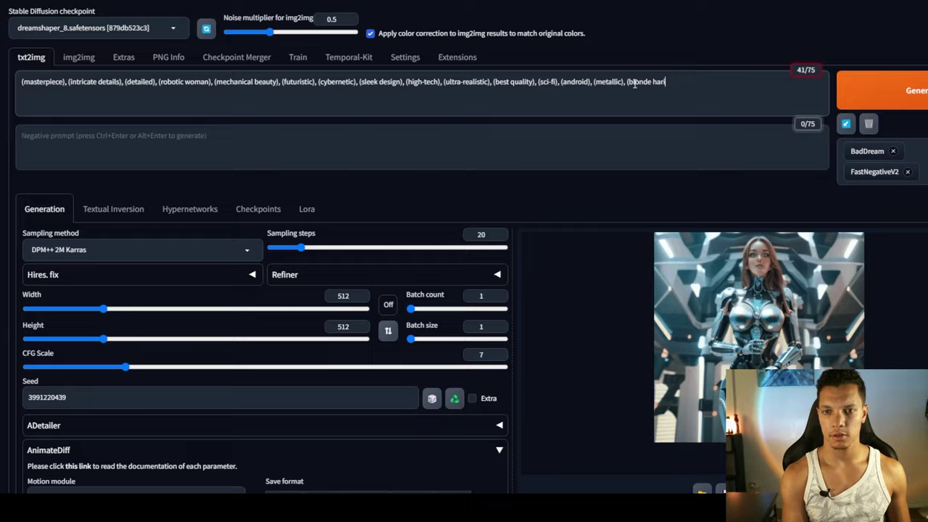
type(" skin)")
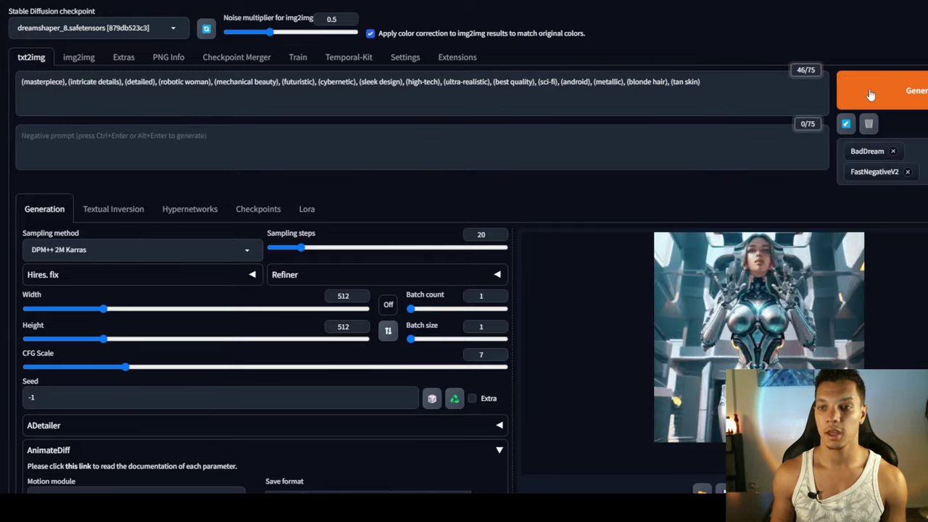
View the finished blonde robot-woman animation full screen in the gallery lightbox.
left_click(751, 307)
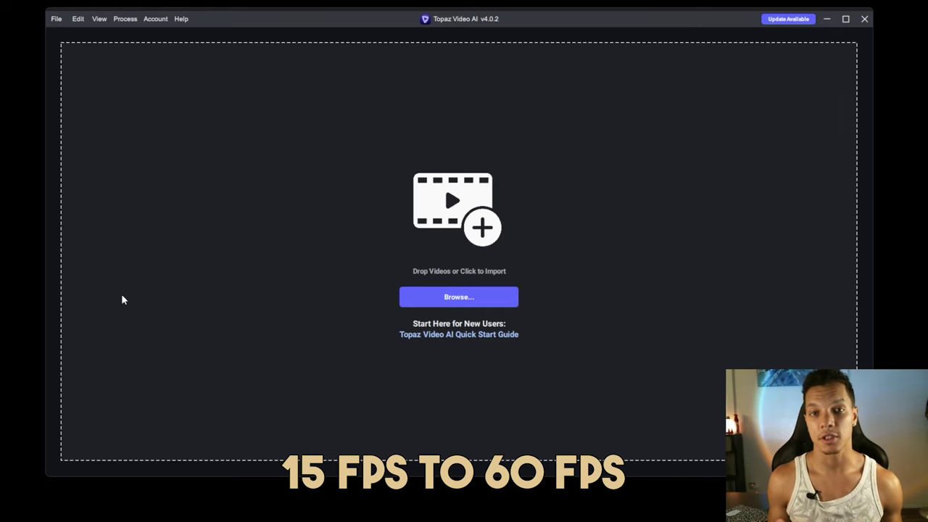
Import Dancing Girl Tutorial.gif into Topaz Video AI with the AI Animations preset (1024x1024, 60 FPS).
left_click_drag(516, 22, 603, 16)
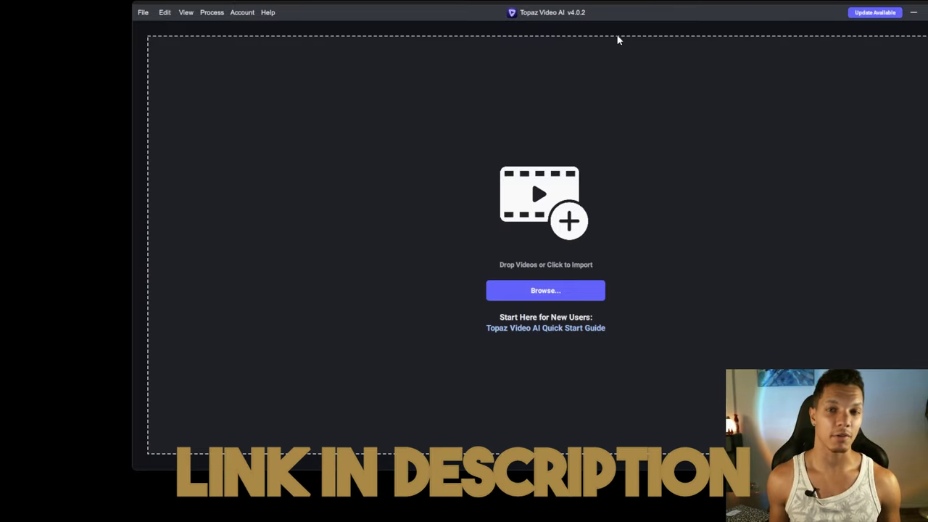
left_click_drag(94, 73, 315, 106)
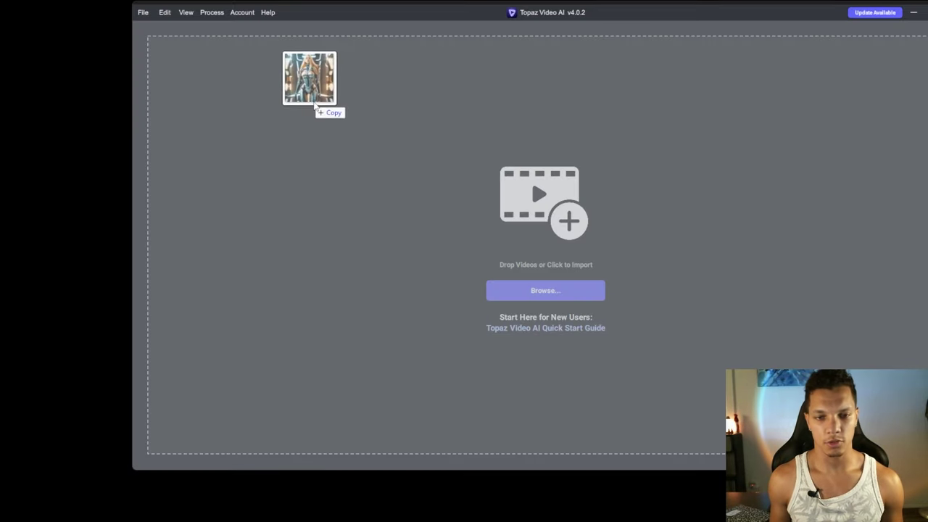
left_click_drag(551, 267, 488, 87)
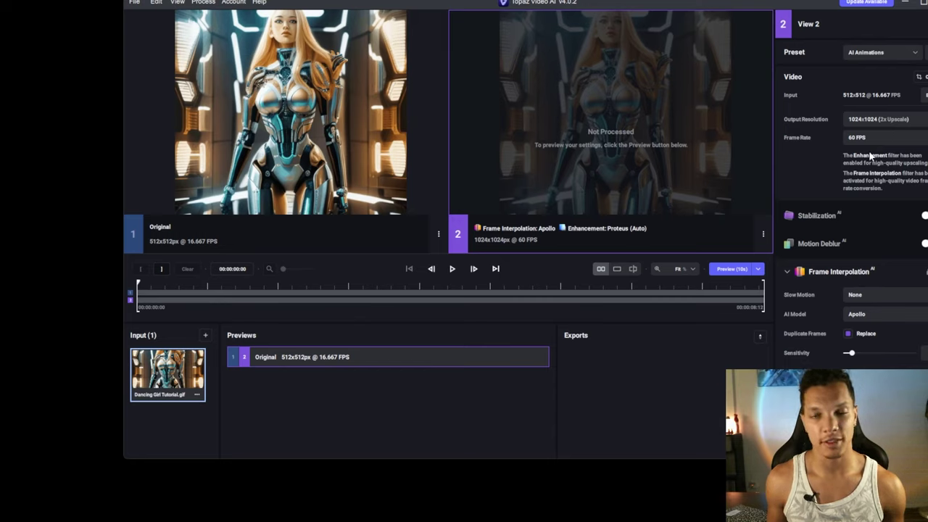
Turn on stabilization, render a 10-second preview, and lower the stabilization strength.
left_click(830, 212)
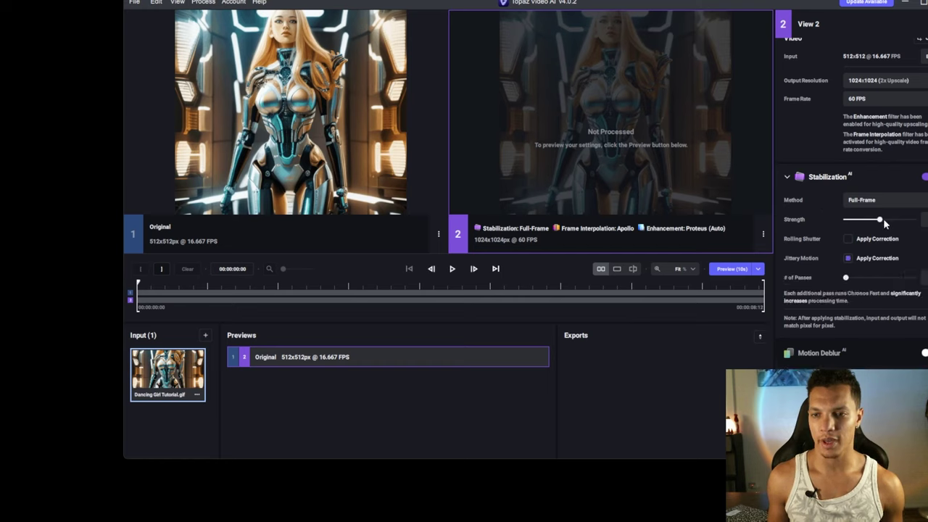
scroll(859, 203, "down", 5)
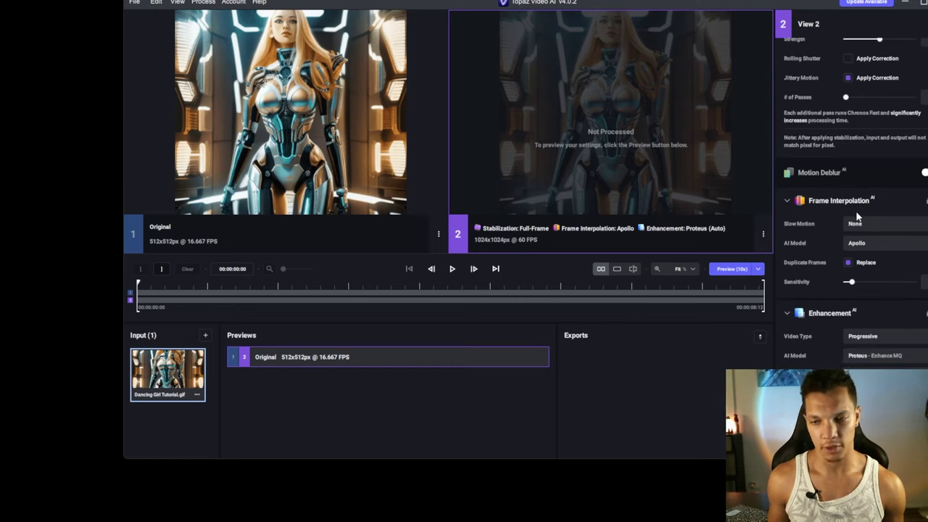
scroll(858, 217, "down", 1)
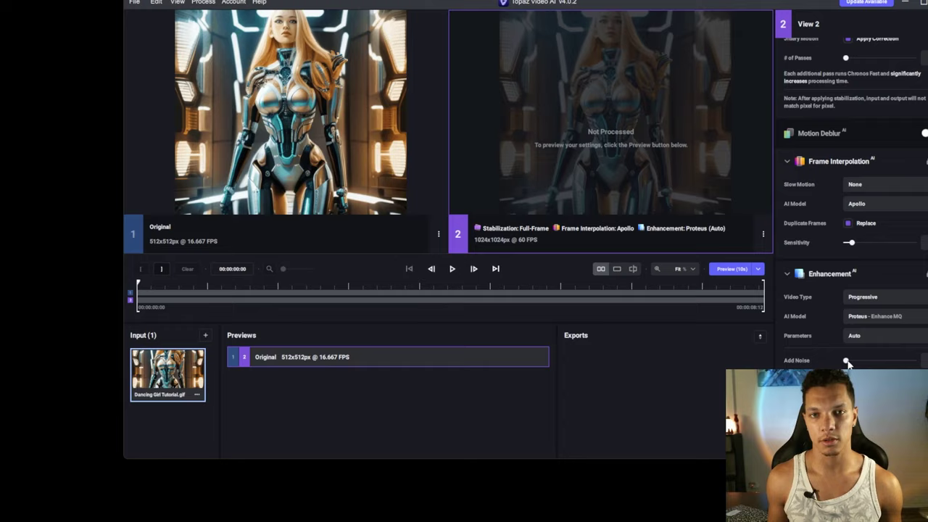
scroll(848, 362, "up", 7)
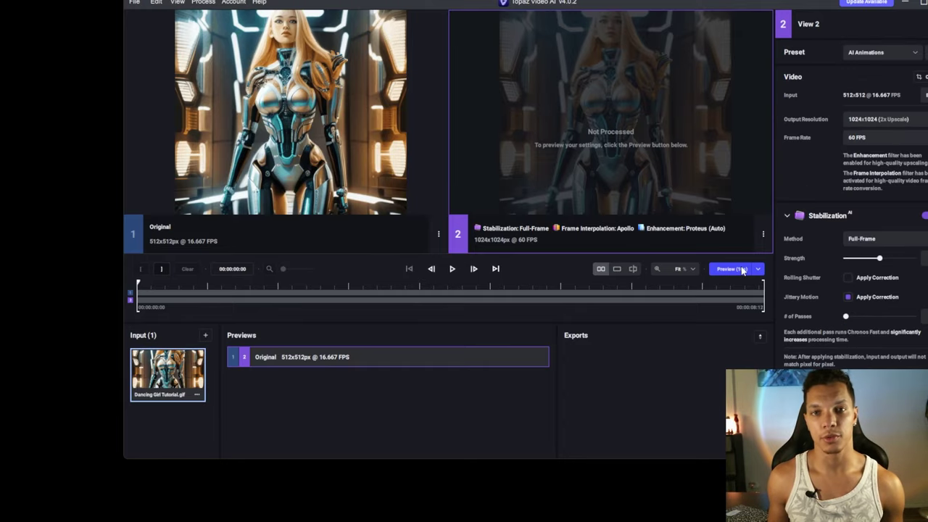
left_click(736, 269)
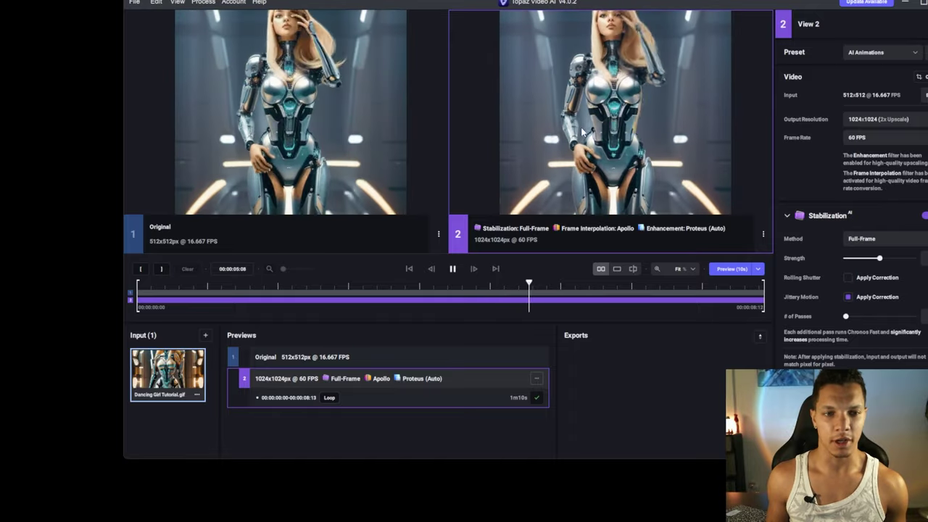
left_click_drag(879, 258, 864, 258)
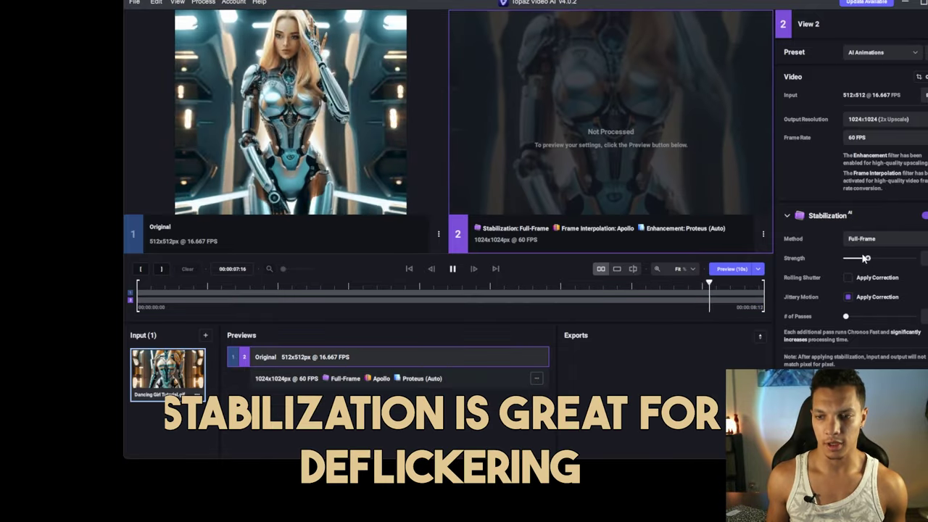